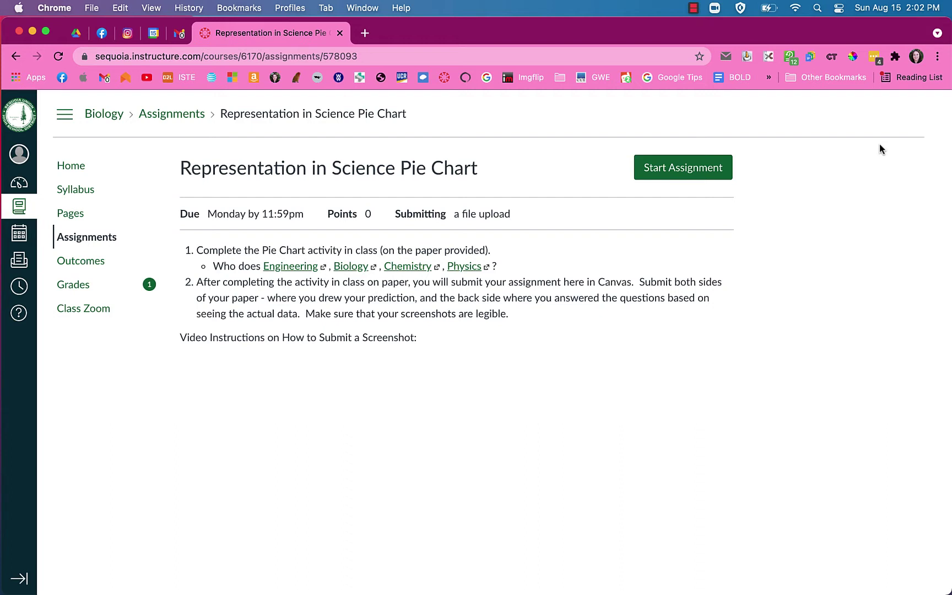
Start the Representation in Science Pie Chart assignment and bring the File Upload panel into view
{"action": "left_click", "coordinate": [715, 173]}
{"action": "scroll", "coordinate": [592, 406], "scroll_direction": "down", "scroll_amount": 2}
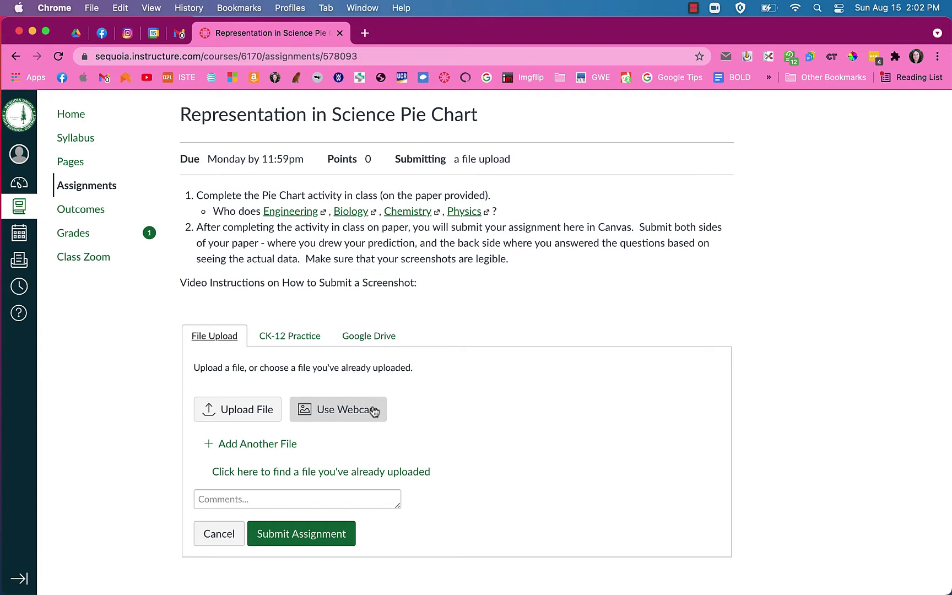
Take a webcam photo of the worksheet's wing-length graph
{"action": "left_click", "coordinate": [374, 410]}
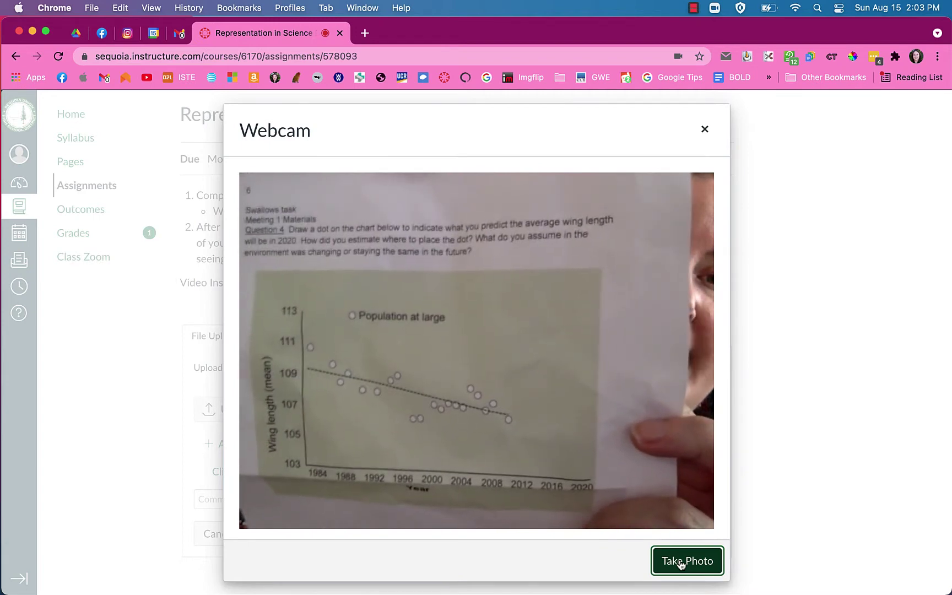
{"action": "left_click", "coordinate": [682, 562]}
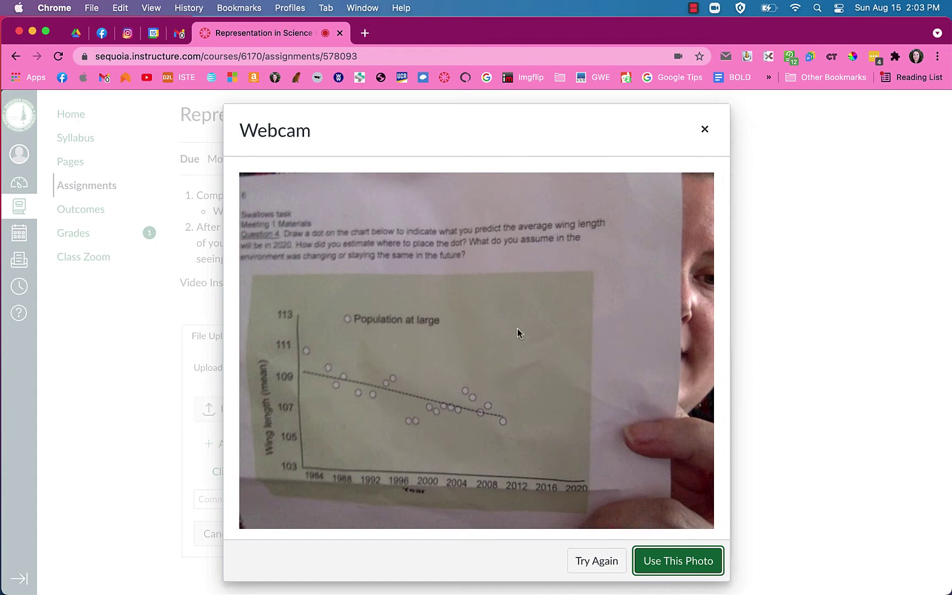
Retake the worksheet graph photo and attach it to the file upload
{"action": "left_click", "coordinate": [616, 571]}
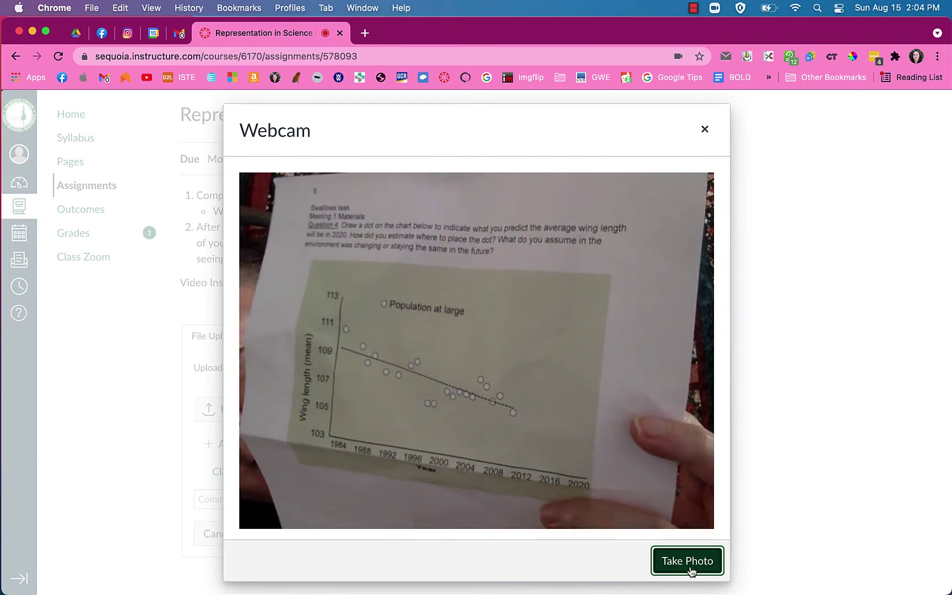
{"action": "left_click", "coordinate": [691, 567]}
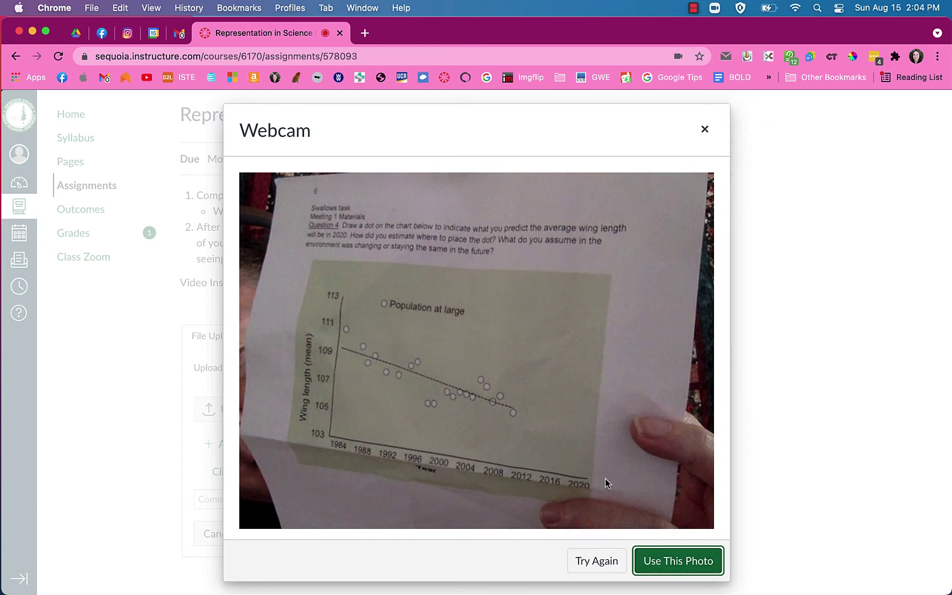
{"action": "left_click", "coordinate": [690, 565]}
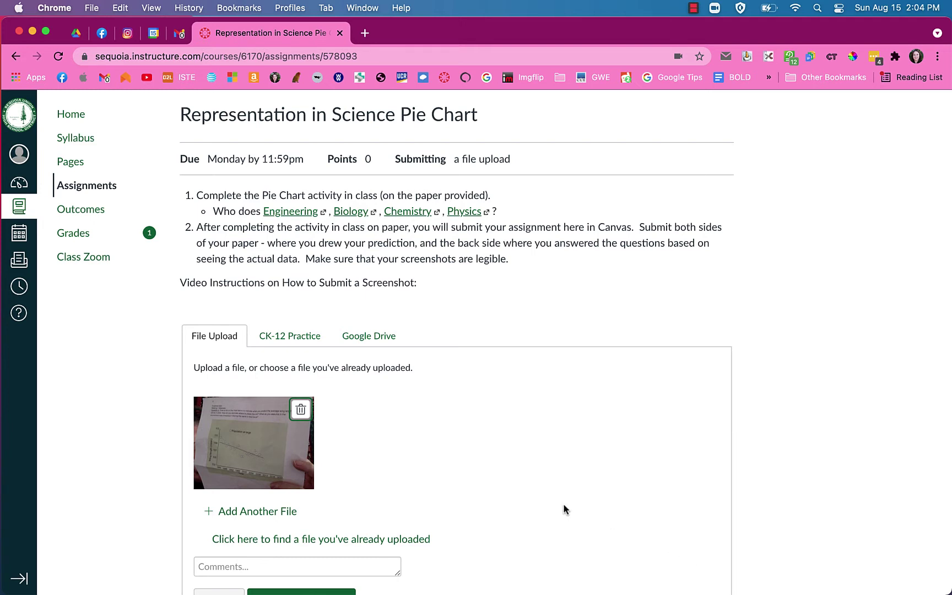
{"action": "scroll", "coordinate": [563, 502], "scroll_direction": "down", "scroll_amount": 2}
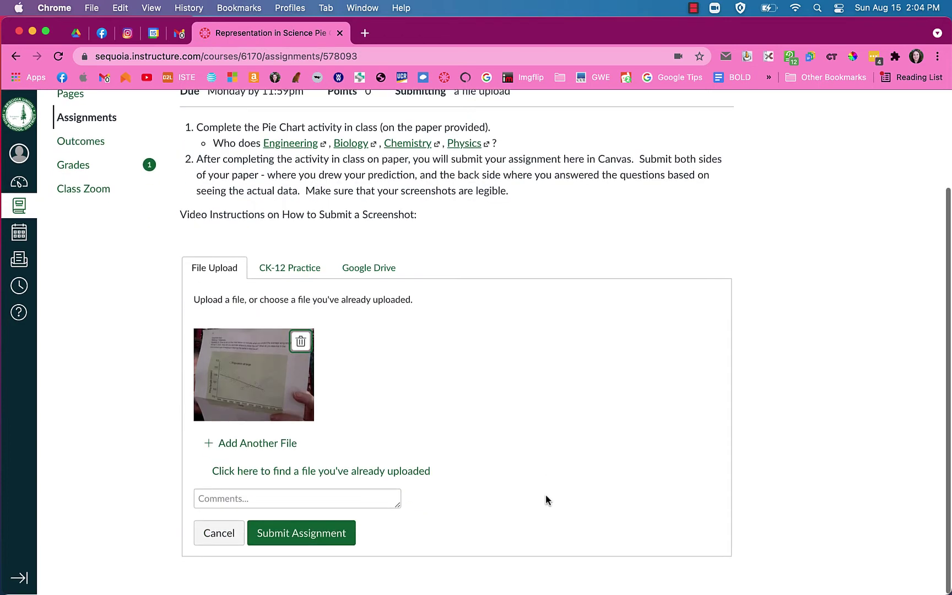
{"action": "left_click", "coordinate": [265, 445]}
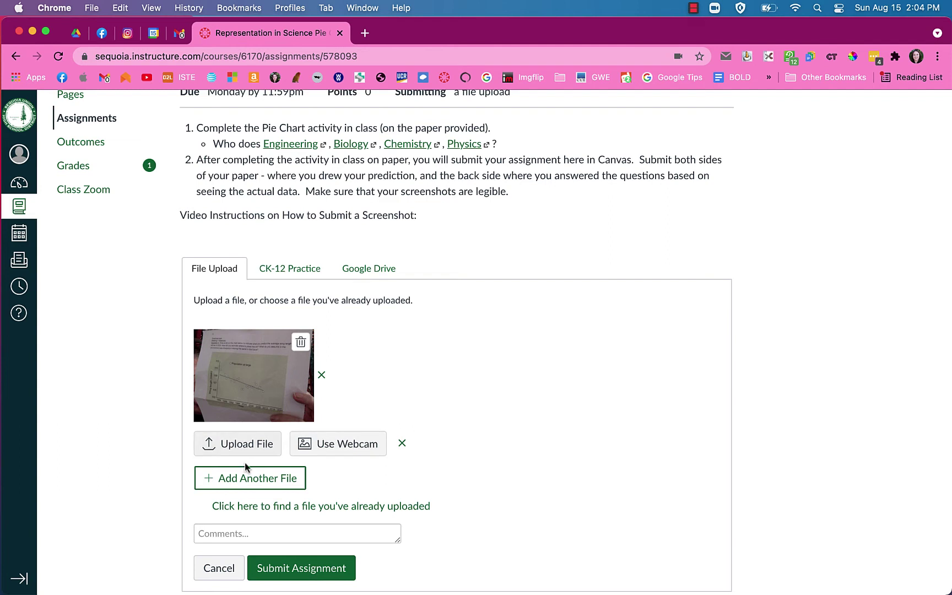
{"action": "left_click", "coordinate": [402, 444]}
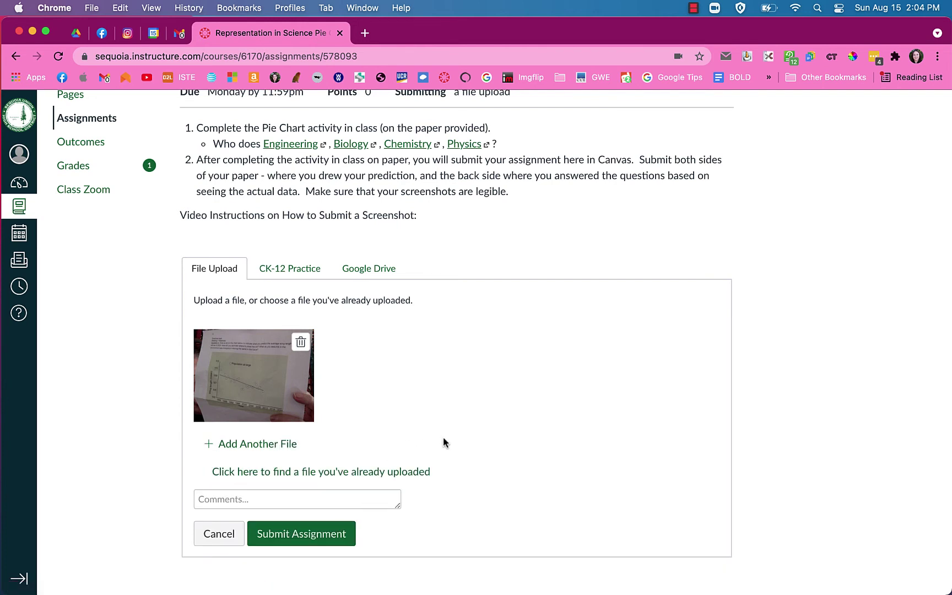
Submit the assignment with the single worksheet photo attached
{"action": "left_click", "coordinate": [301, 535]}
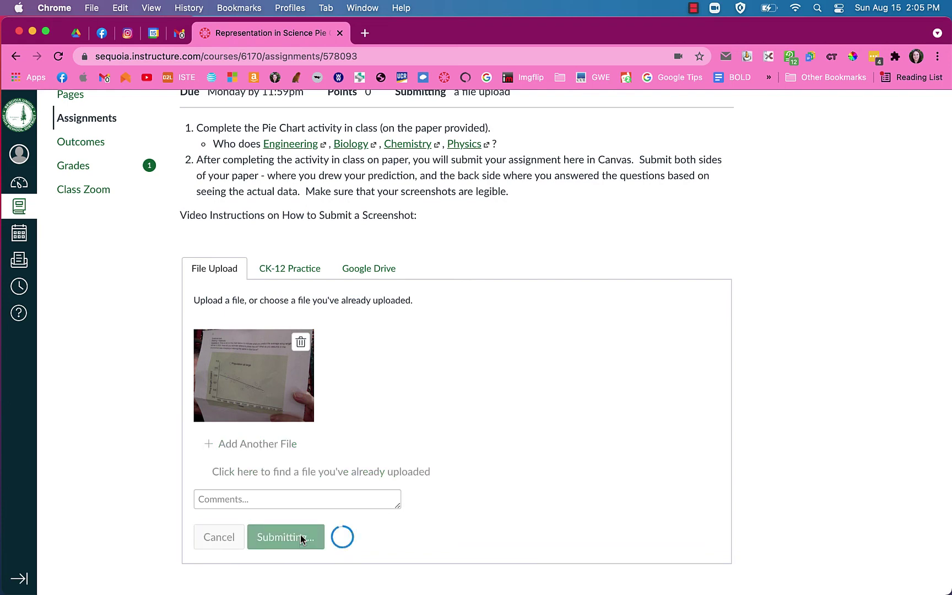